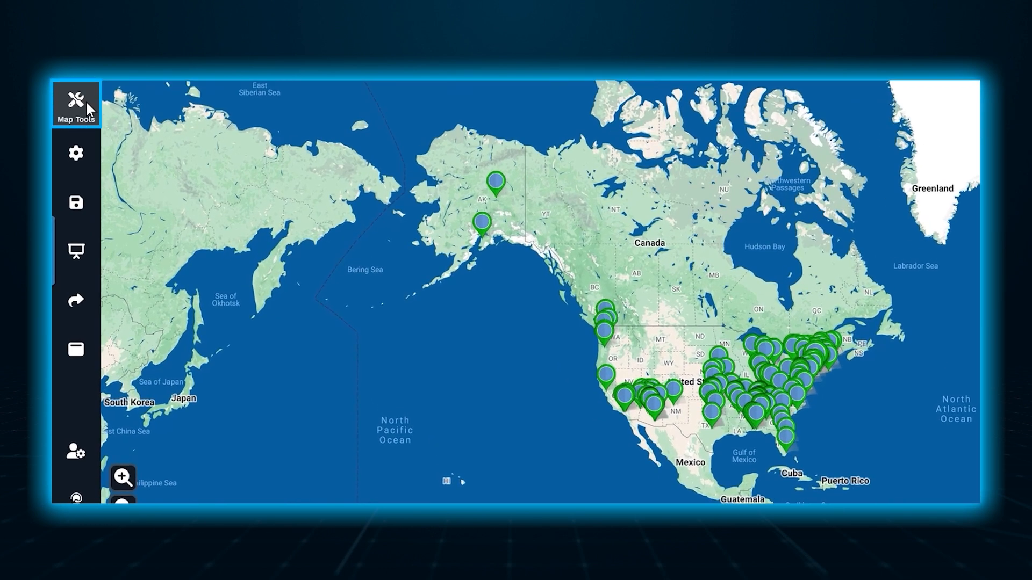
# Open the Distance Radius Circles tool and view the Apply To options, keeping Individual Location.
pyautogui.click(85, 100)
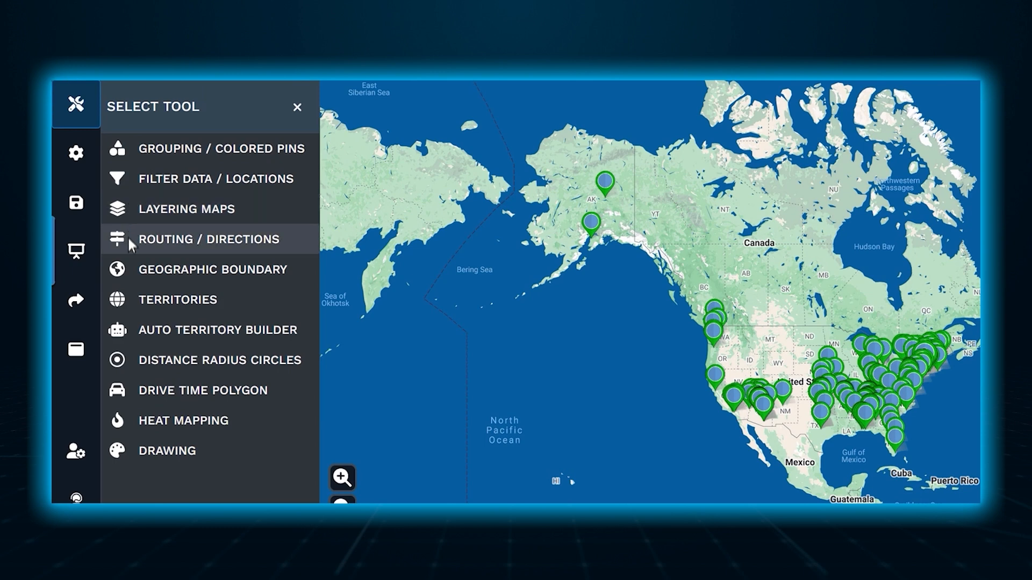
pyautogui.click(128, 352)
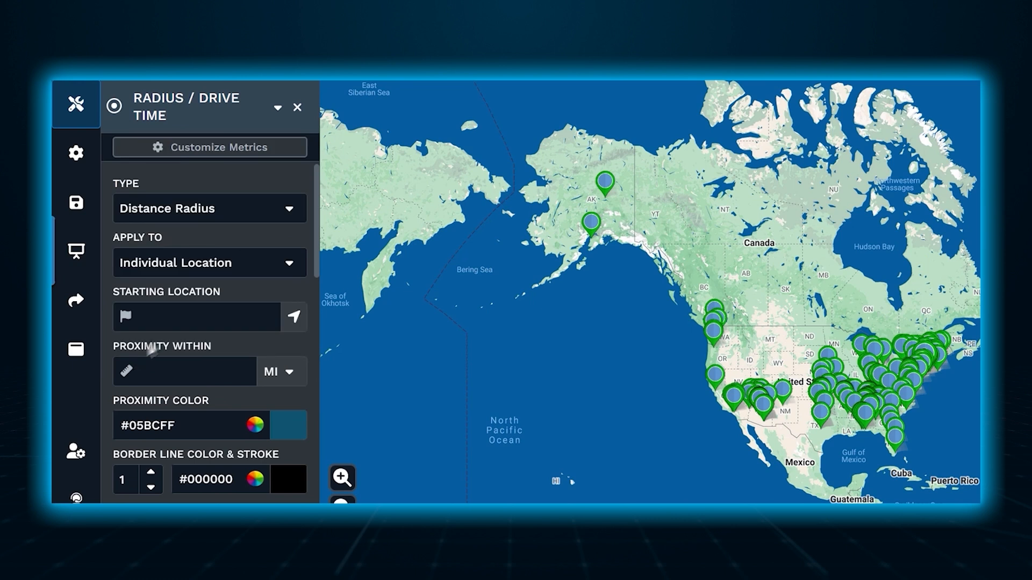
pyautogui.click(283, 267)
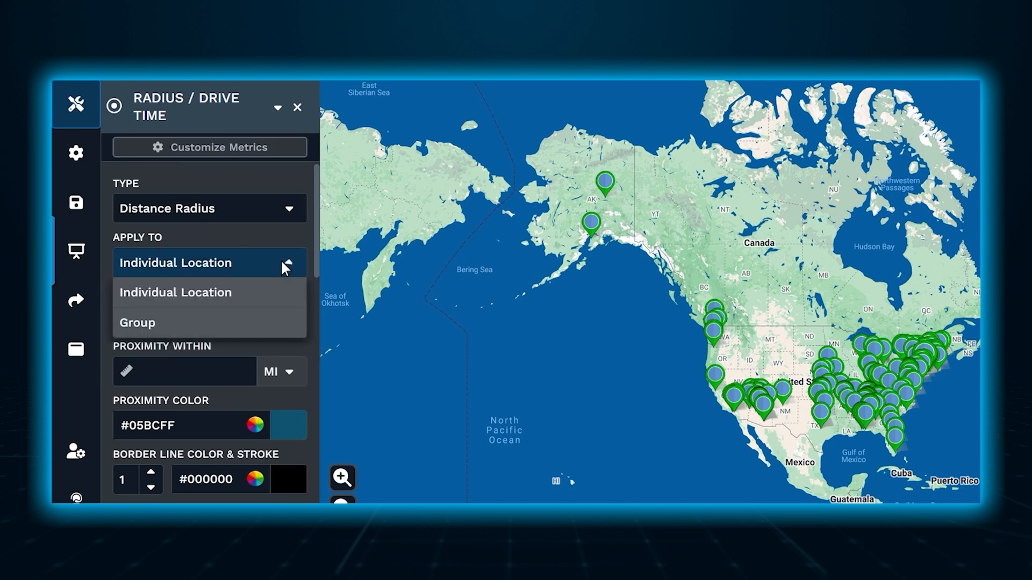
pyautogui.click(282, 261)
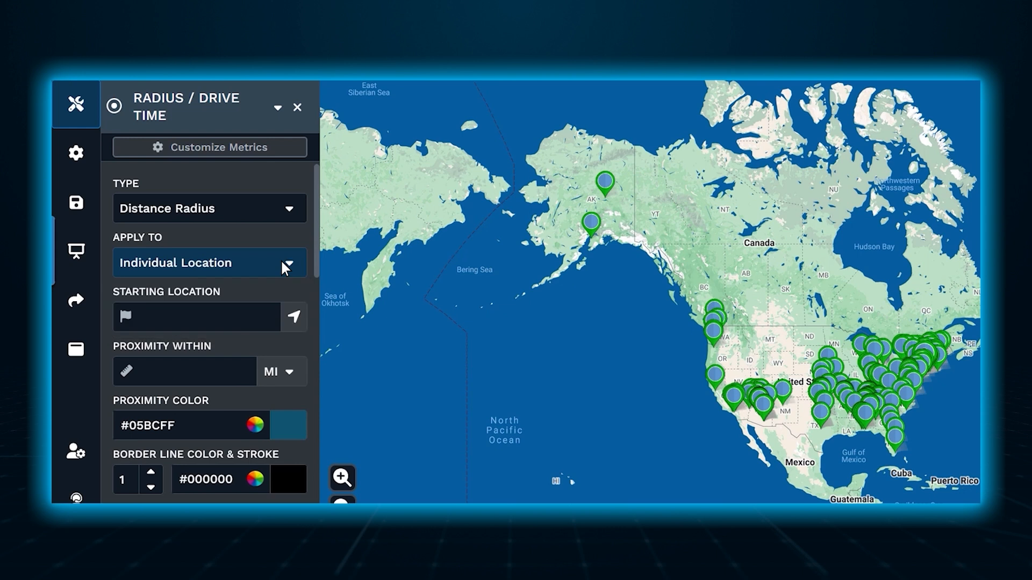
# Set the Tucson, Arizona map marker as the starting location for the distance radius.
pyautogui.click(189, 323)
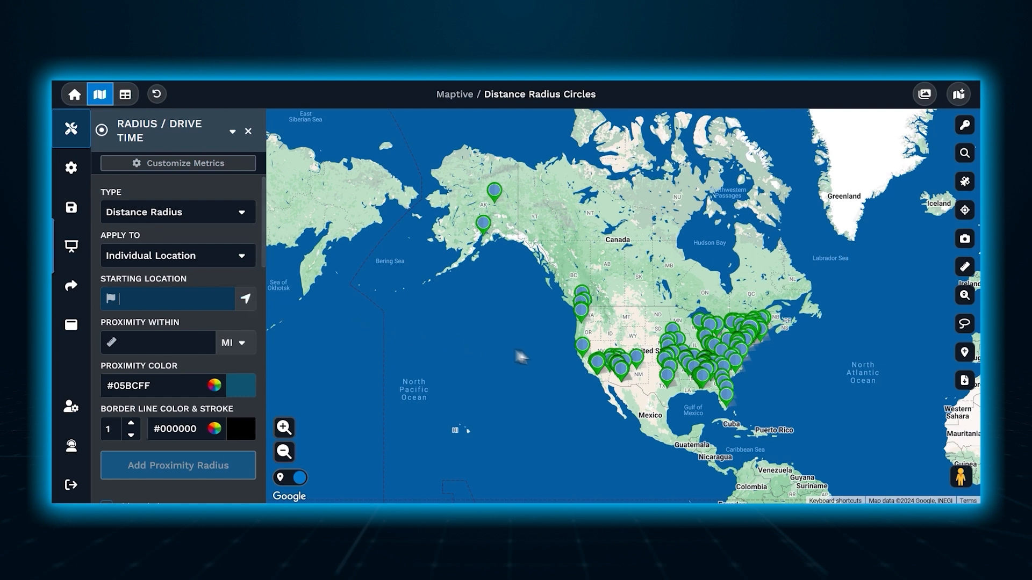
pyautogui.click(630, 371)
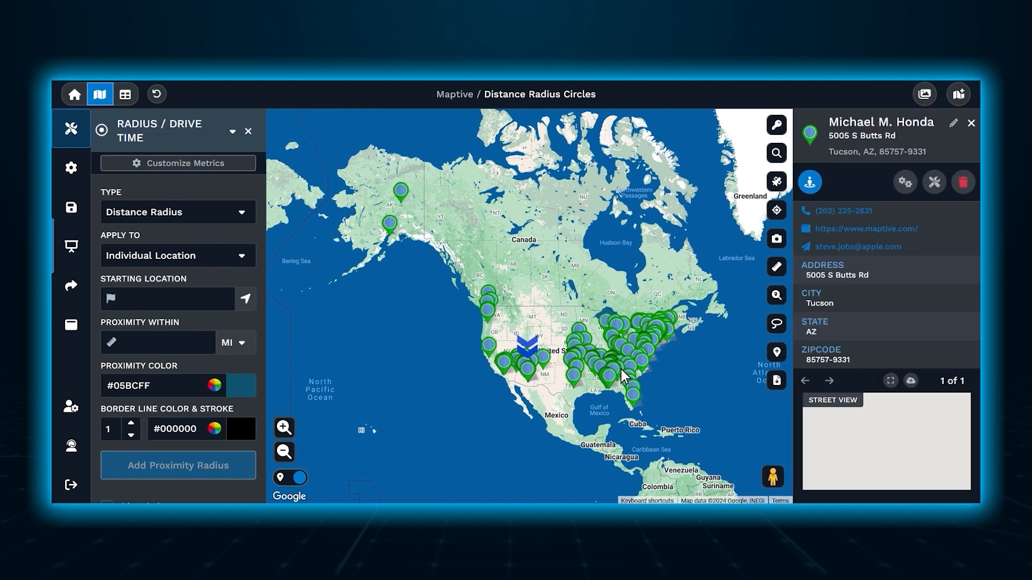
pyautogui.click(934, 183)
pyautogui.click(935, 255)
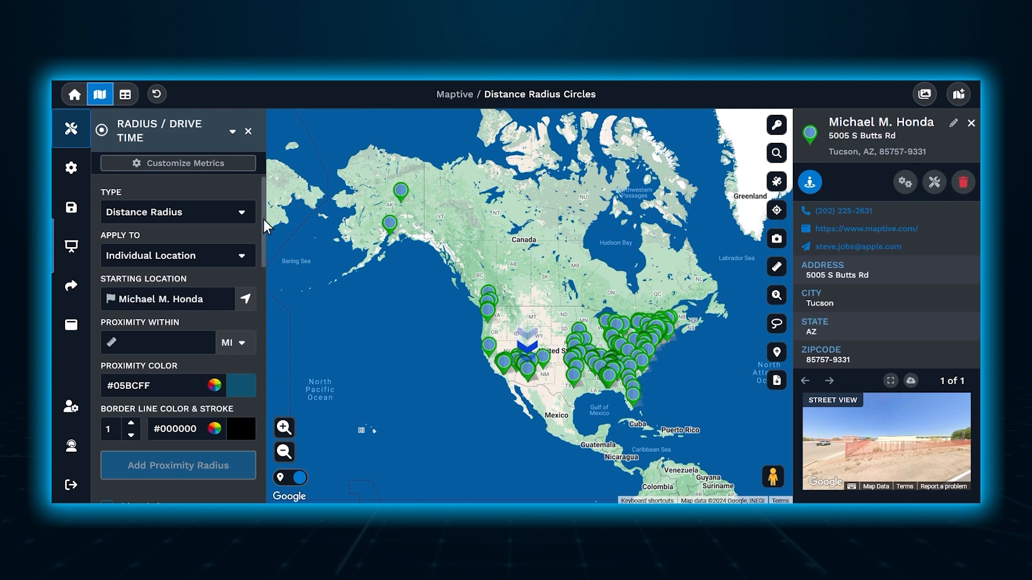
# Add a proximity radius of 25 miles around the chosen starting location.
pyautogui.click(185, 340)
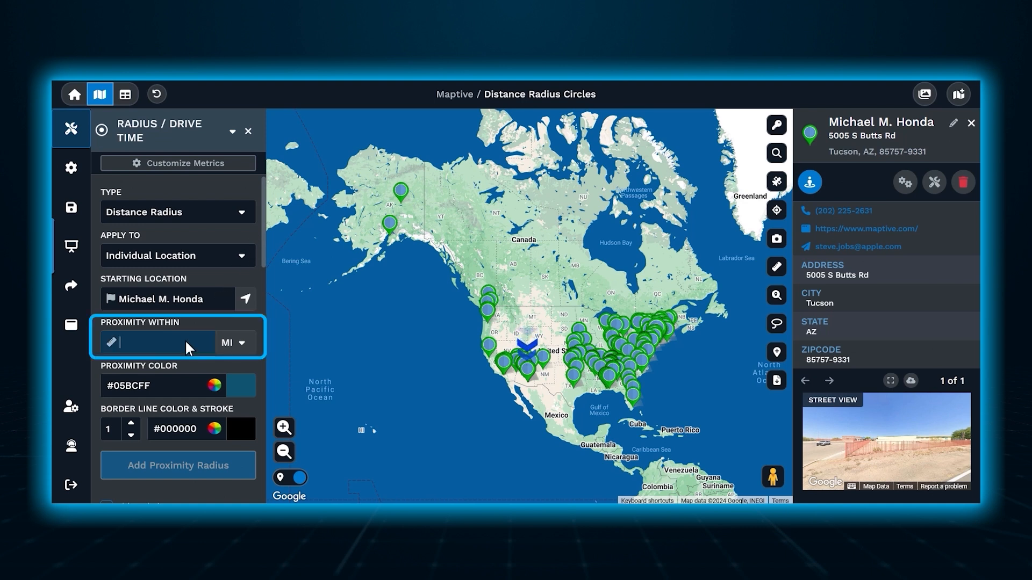
pyautogui.write('25')
pyautogui.click(235, 342)
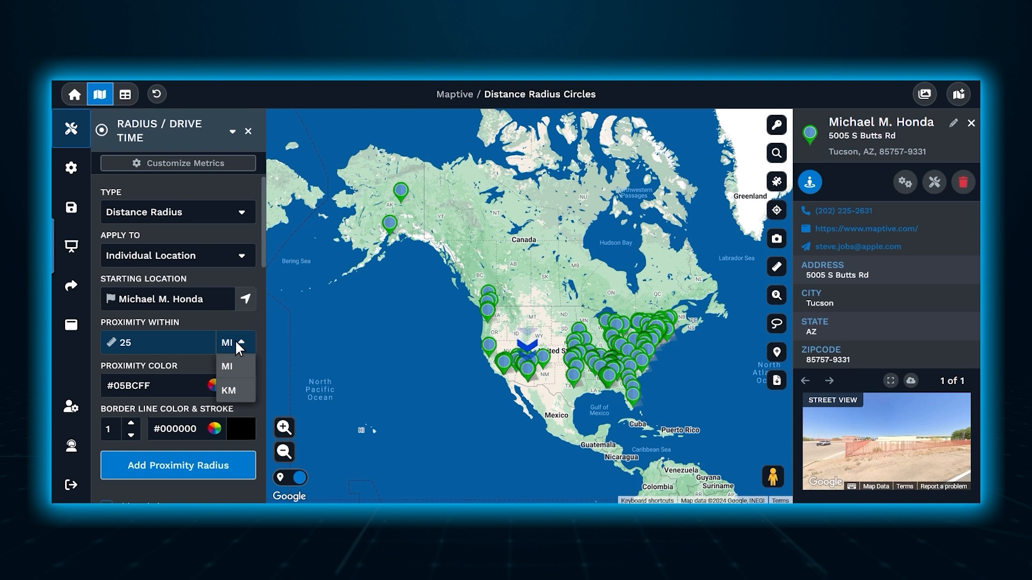
pyautogui.click(236, 343)
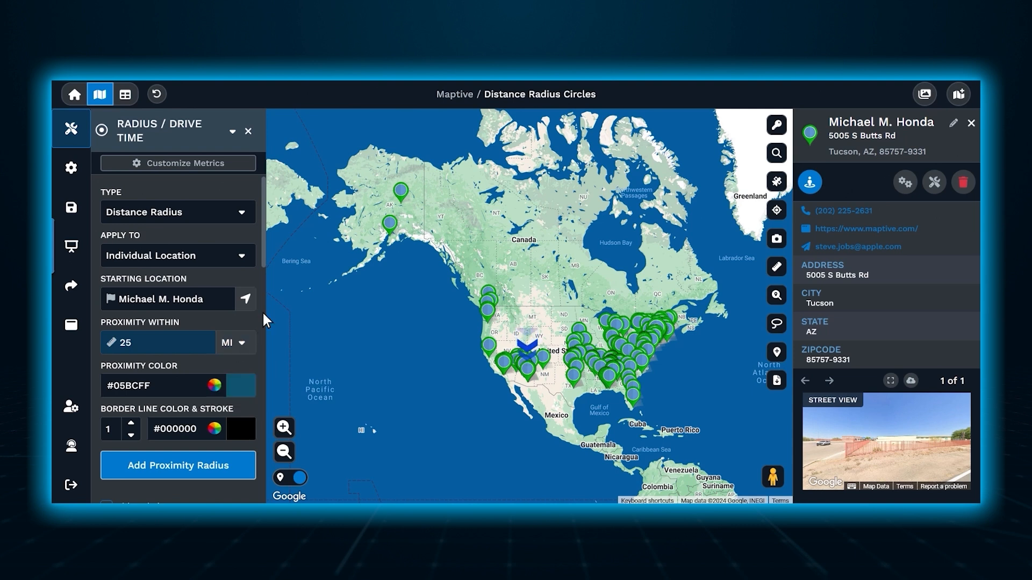
pyautogui.moveTo(262, 246); pyautogui.dragTo(260, 383)
pyautogui.click(240, 357)
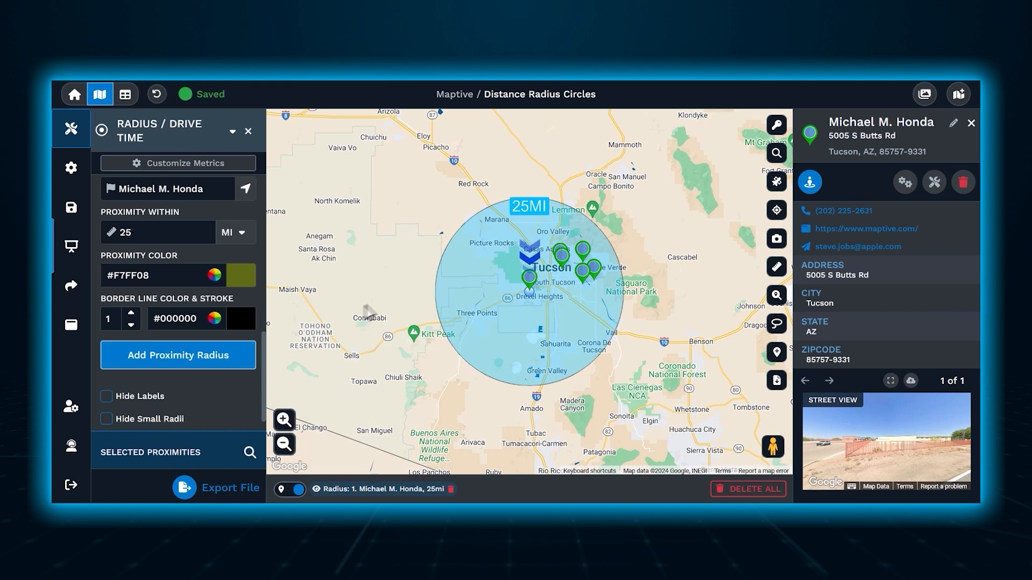
# Open the 25-mile circle's details, review its Edit Radius settings, and show its additional actions.
pyautogui.click(452, 269)
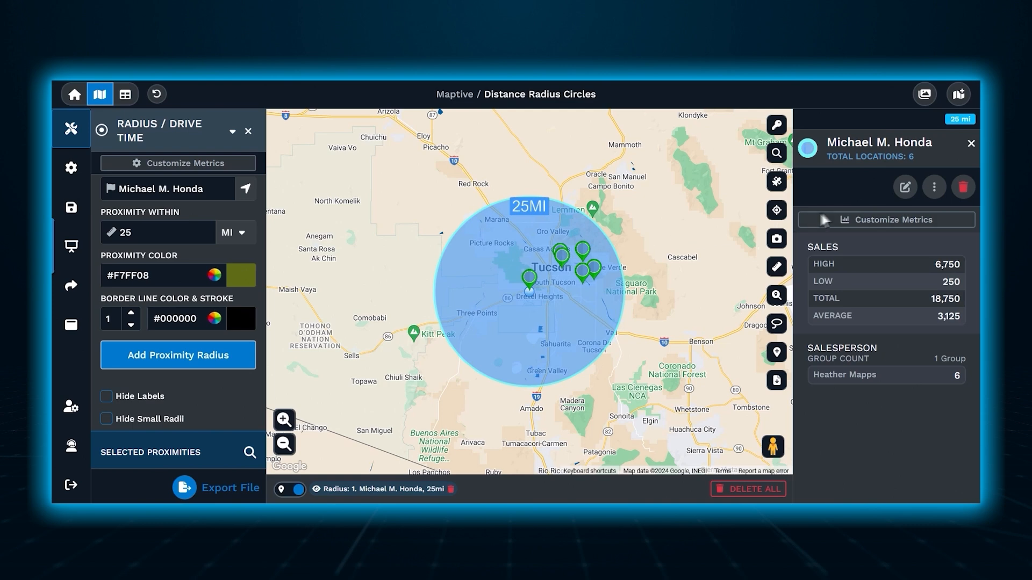
pyautogui.click(899, 187)
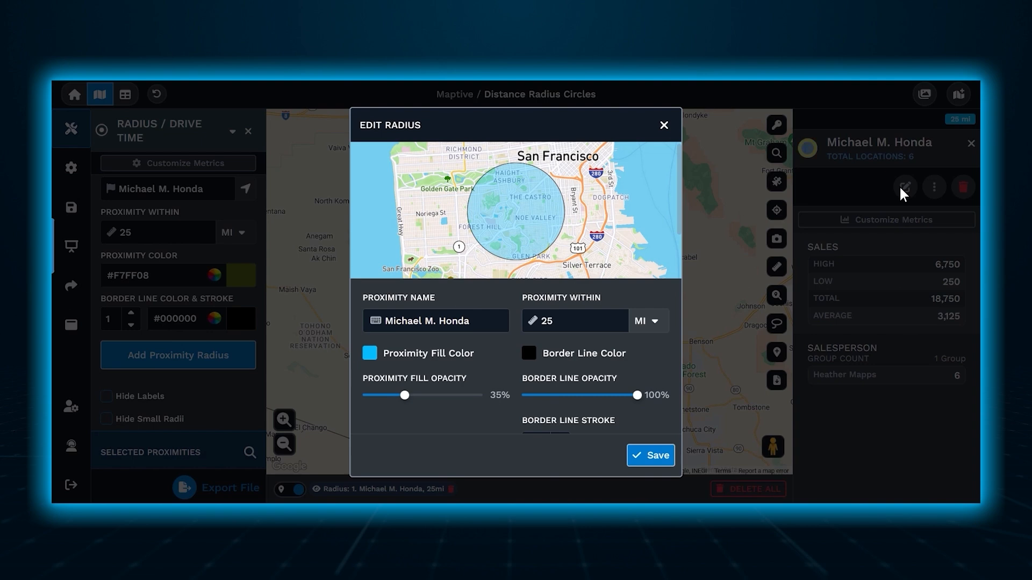
pyautogui.click(665, 462)
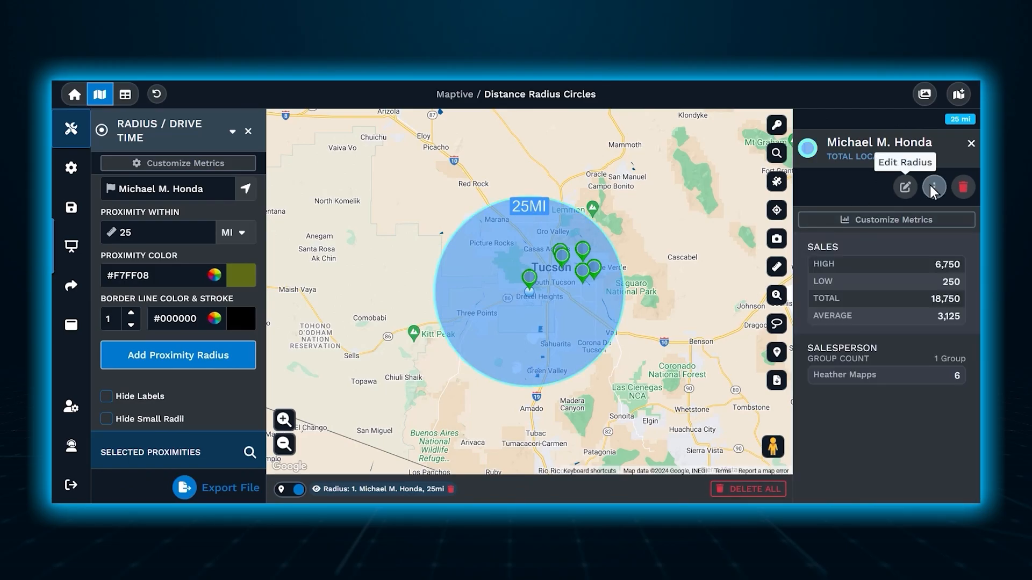
pyautogui.click(933, 188)
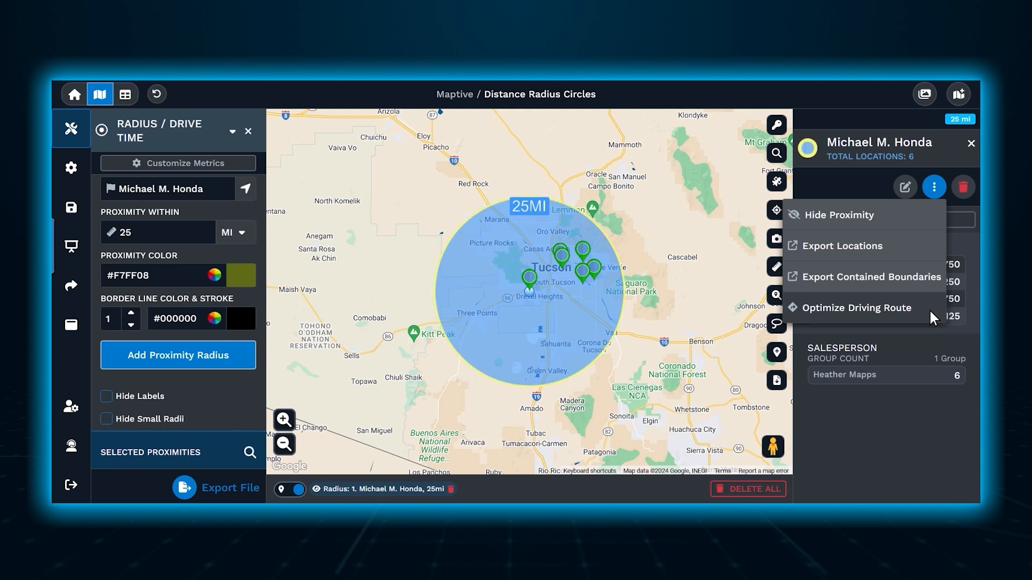
# Open the proximity metrics settings, choose the Sales column, and view the available data actions.
pyautogui.click(249, 166)
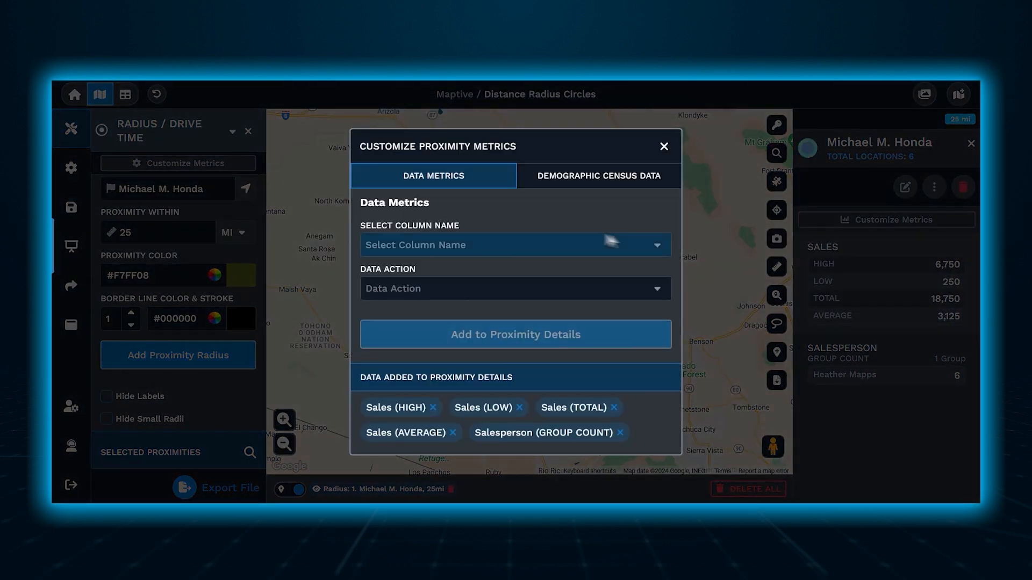
pyautogui.click(651, 242)
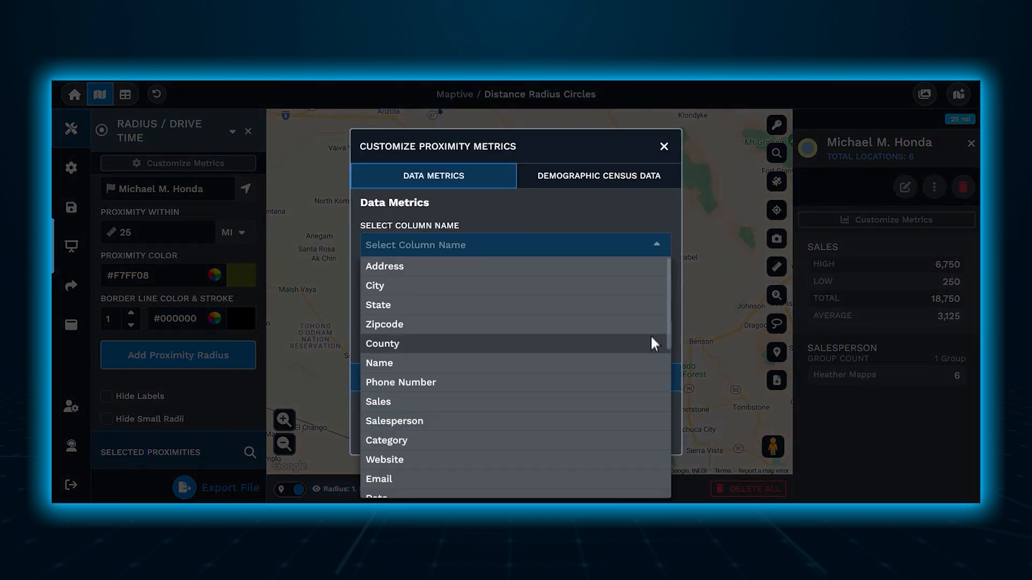
pyautogui.click(651, 402)
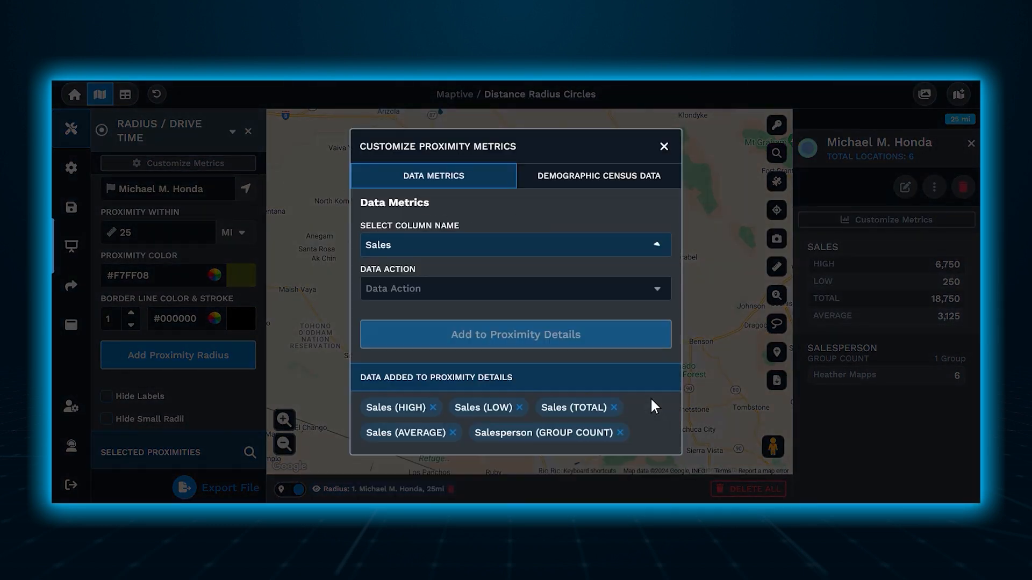
pyautogui.click(652, 291)
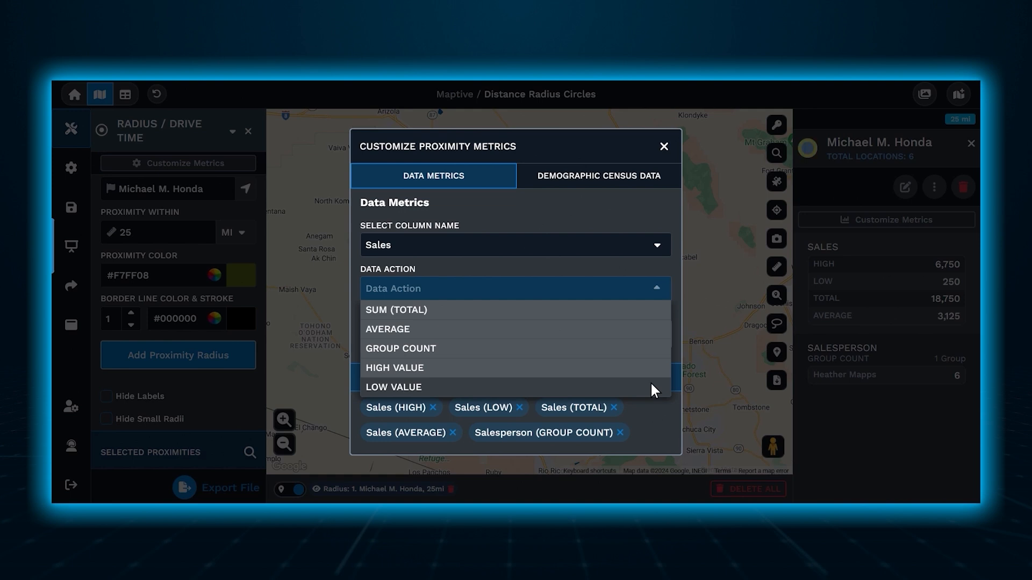
pyautogui.click(656, 289)
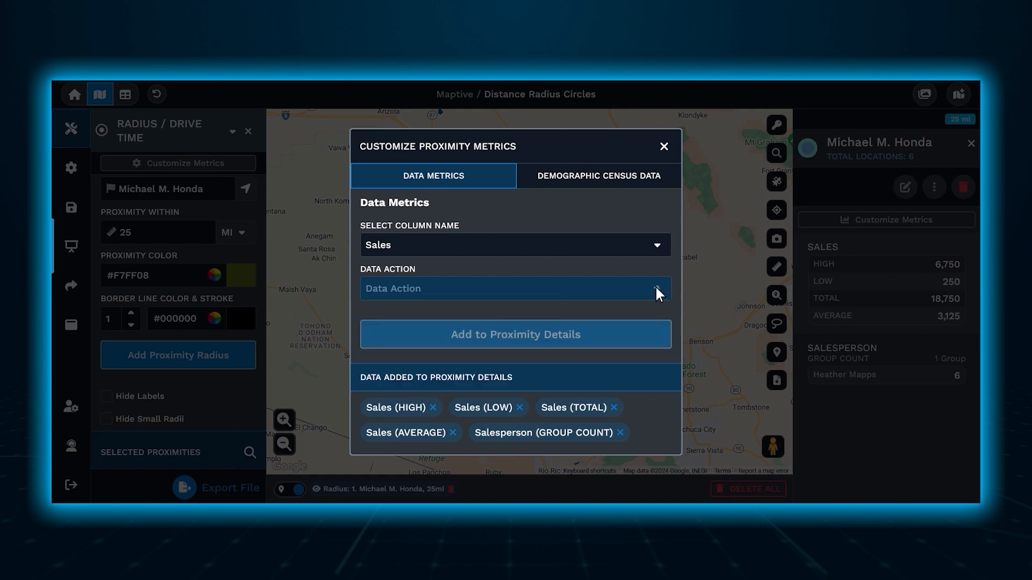
# Add the United States Total Population demographic to the proximity details, look through the other demographics, and close the metrics settings.
pyautogui.click(668, 180)
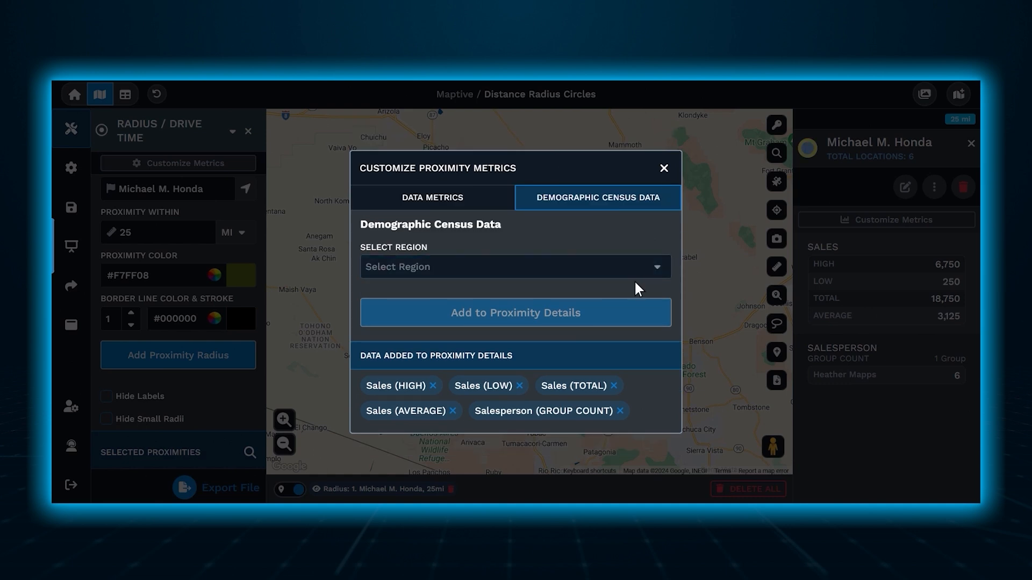
pyautogui.click(656, 272)
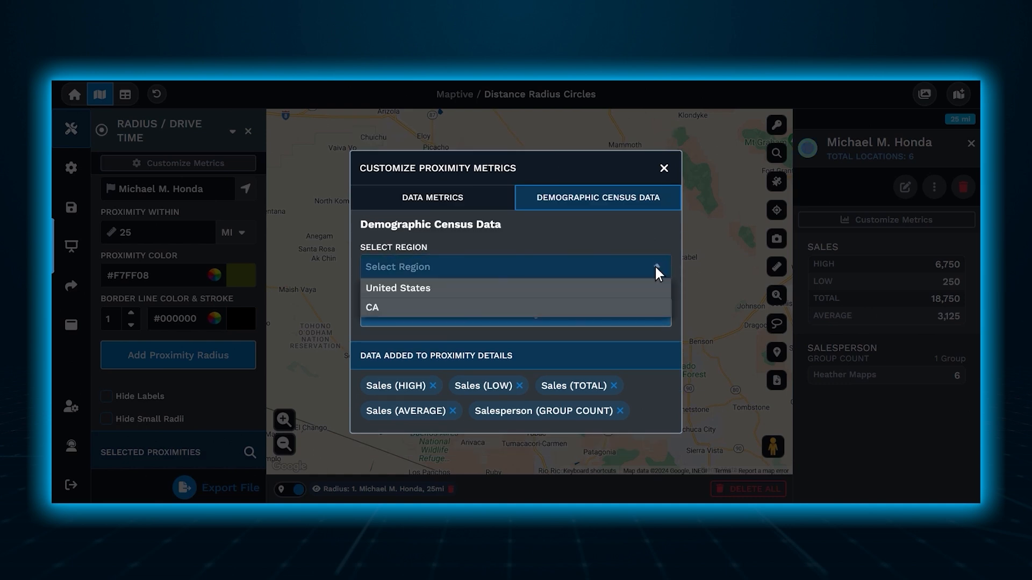
pyautogui.click(656, 288)
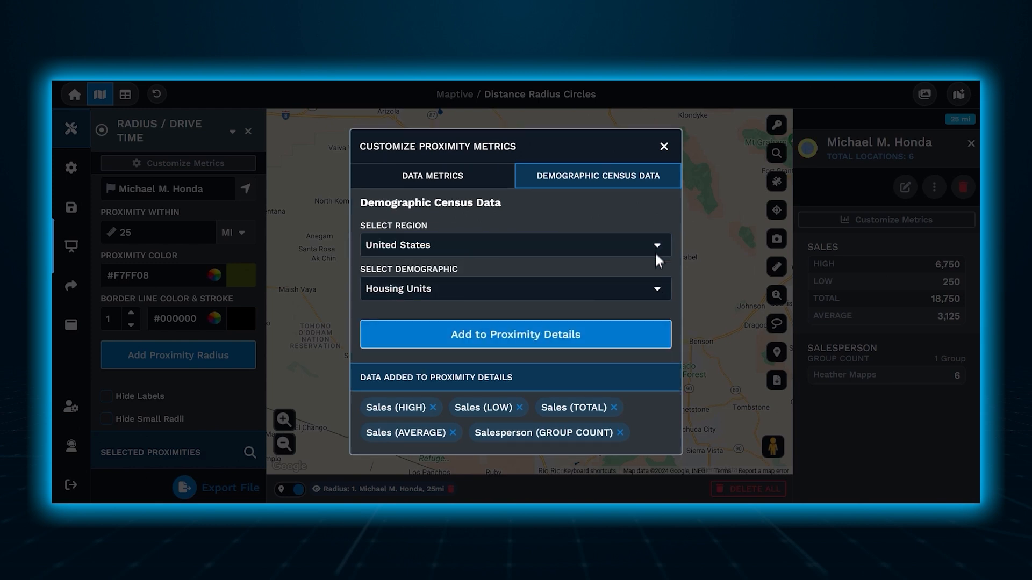
pyautogui.click(657, 294)
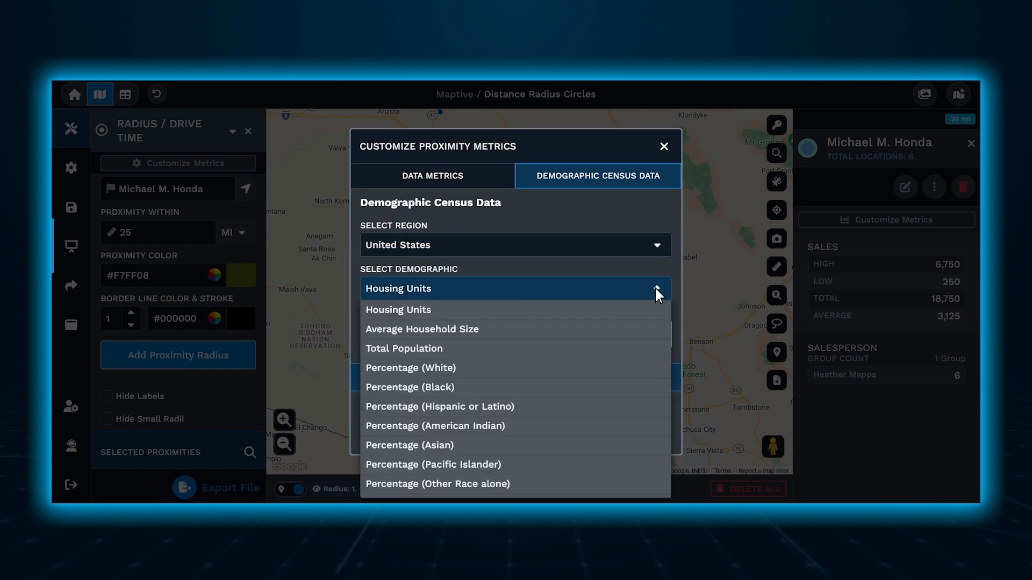
pyautogui.click(656, 345)
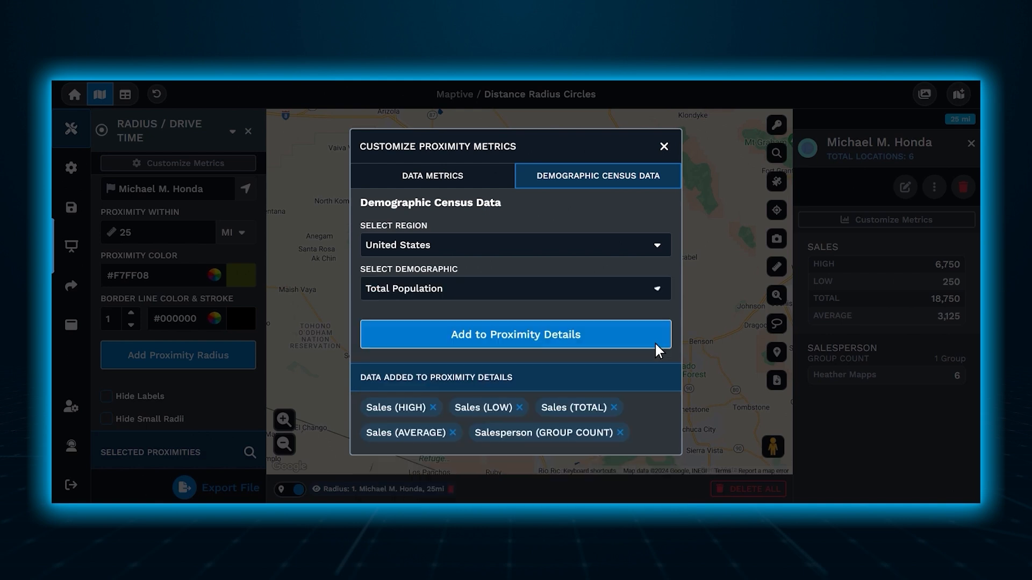
pyautogui.click(655, 345)
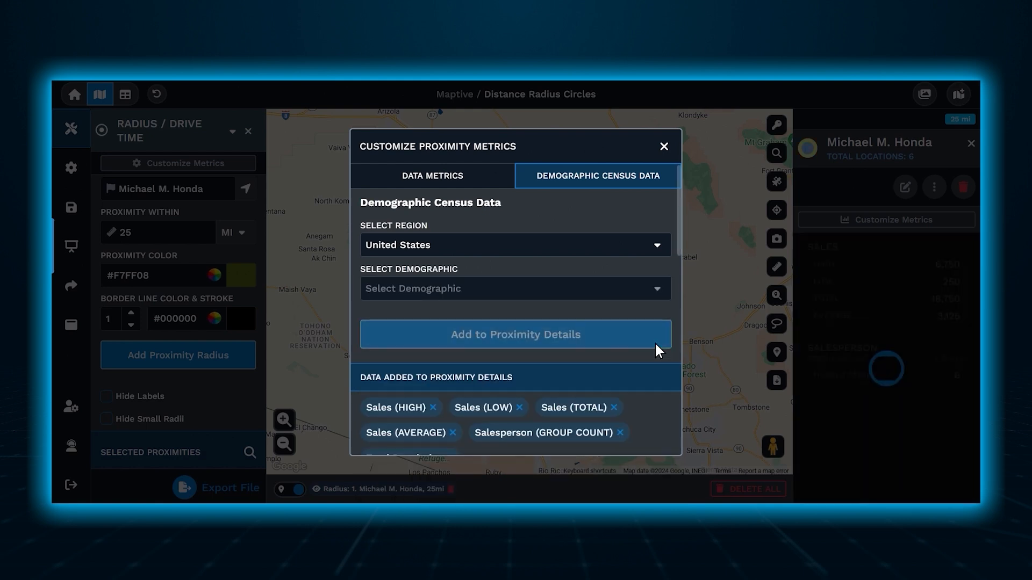
pyautogui.click(657, 293)
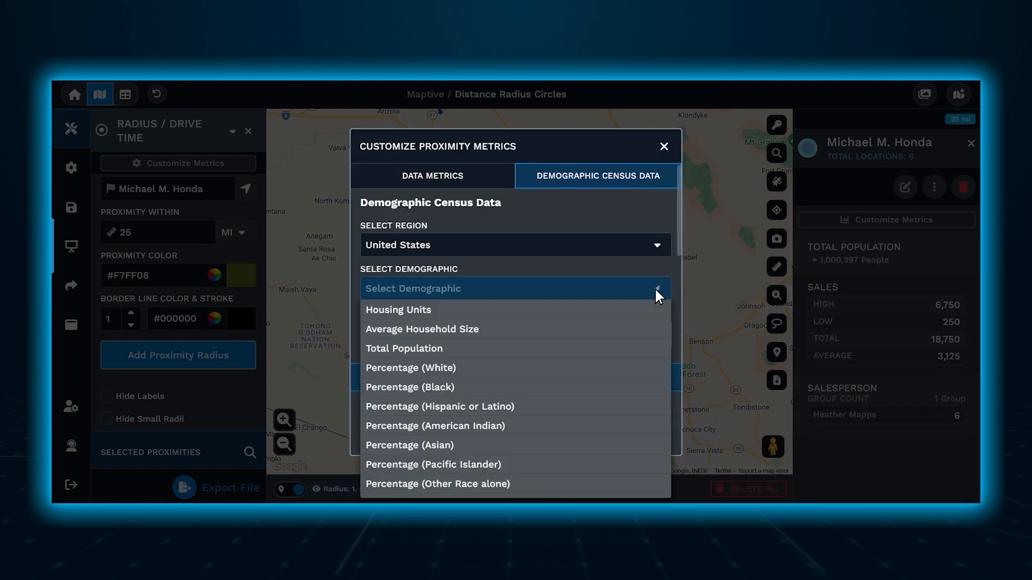
pyautogui.moveTo(676, 236); pyautogui.dragTo(675, 282)
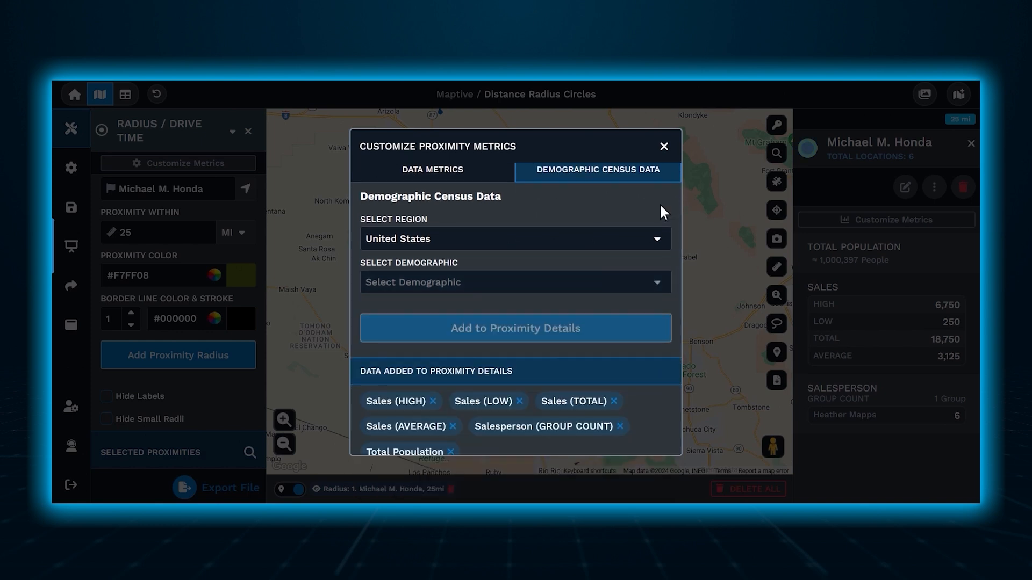
pyautogui.click(664, 147)
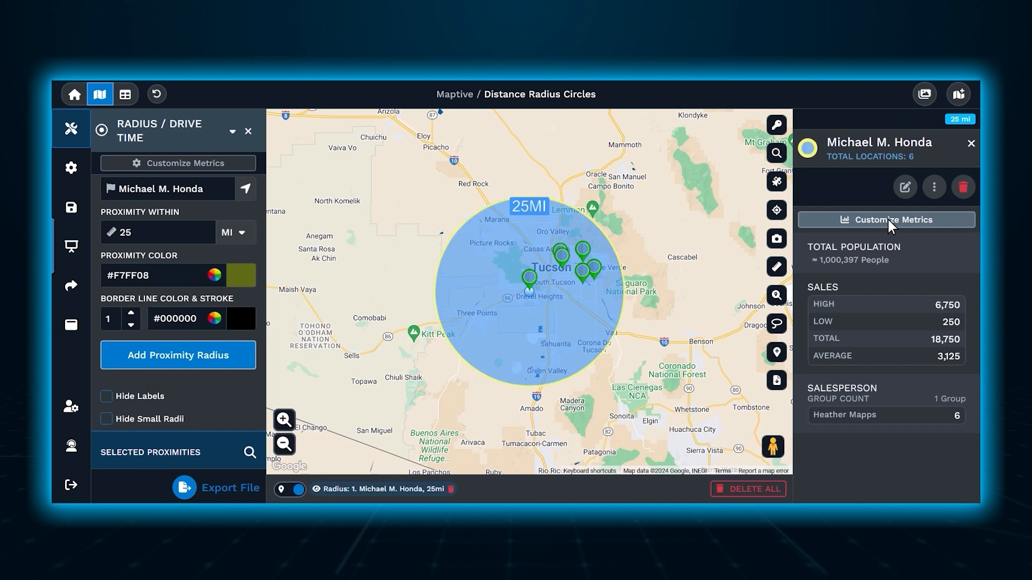
# Apply the distance radius to a group, using the Salesperson column and the salesperson listed in the open circle's details.
pyautogui.scroll(3, 252, 250)
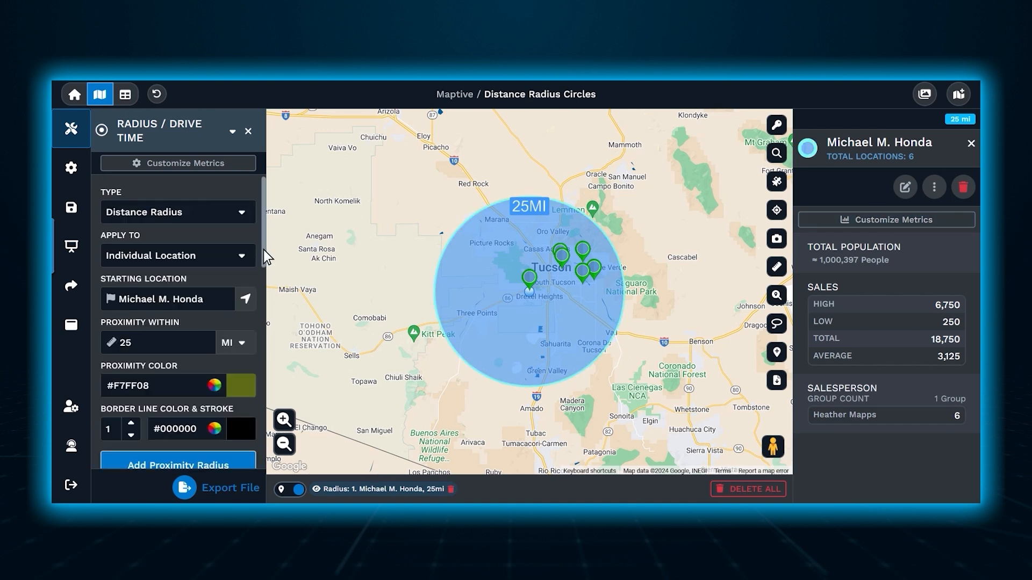
pyautogui.click(236, 257)
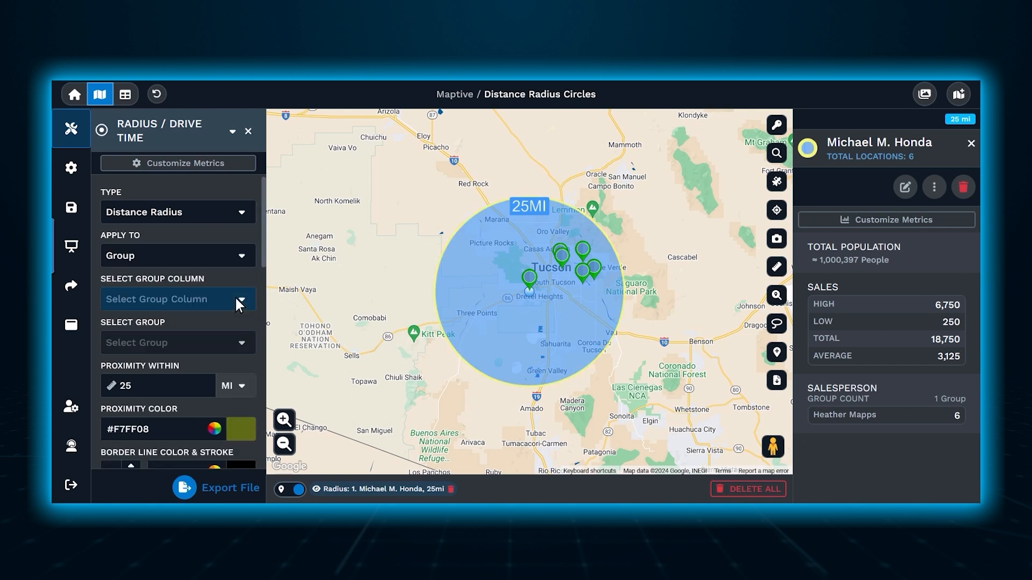
pyautogui.click(236, 300)
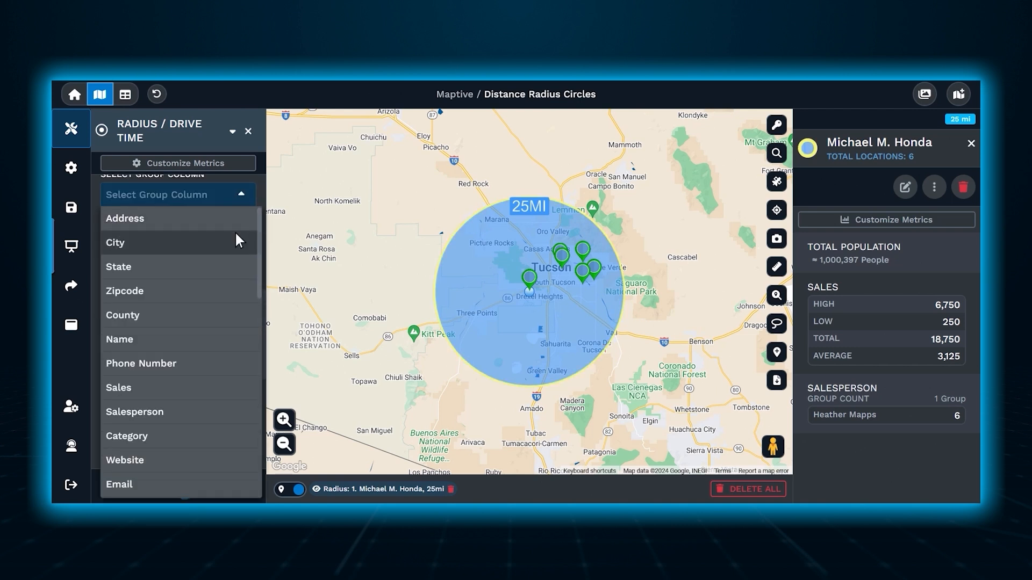
pyautogui.click(239, 416)
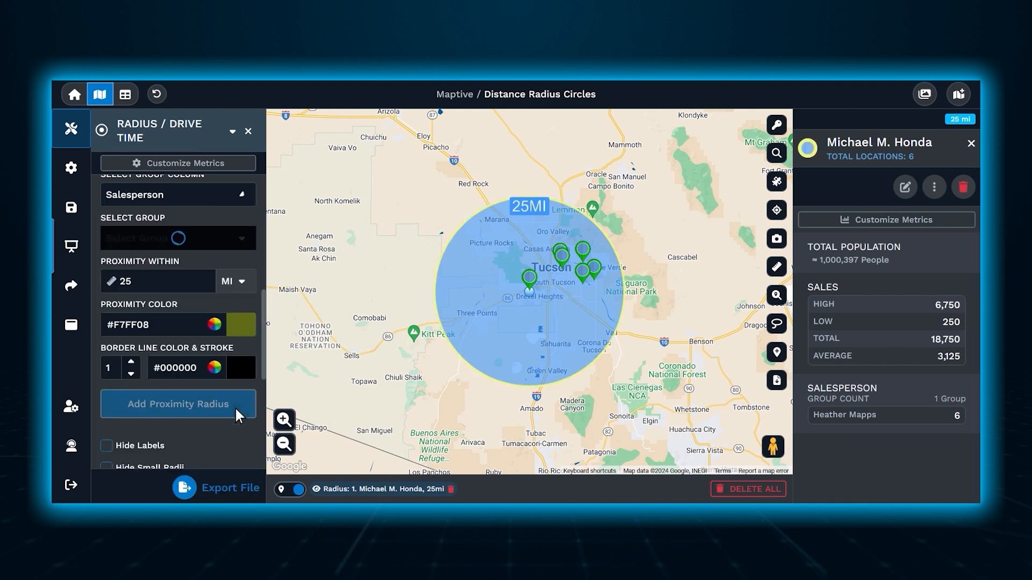
pyautogui.click(236, 243)
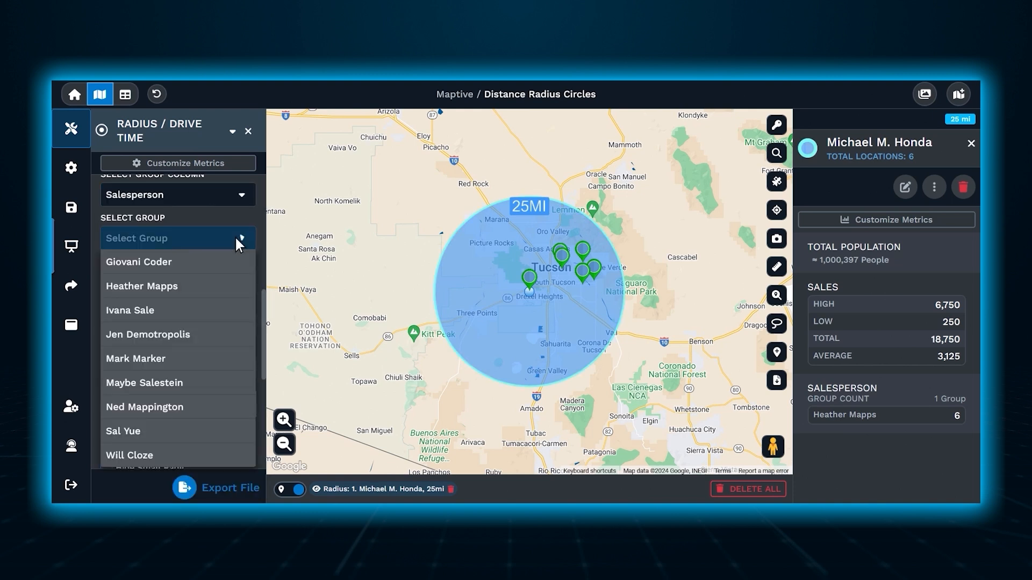
pyautogui.click(236, 285)
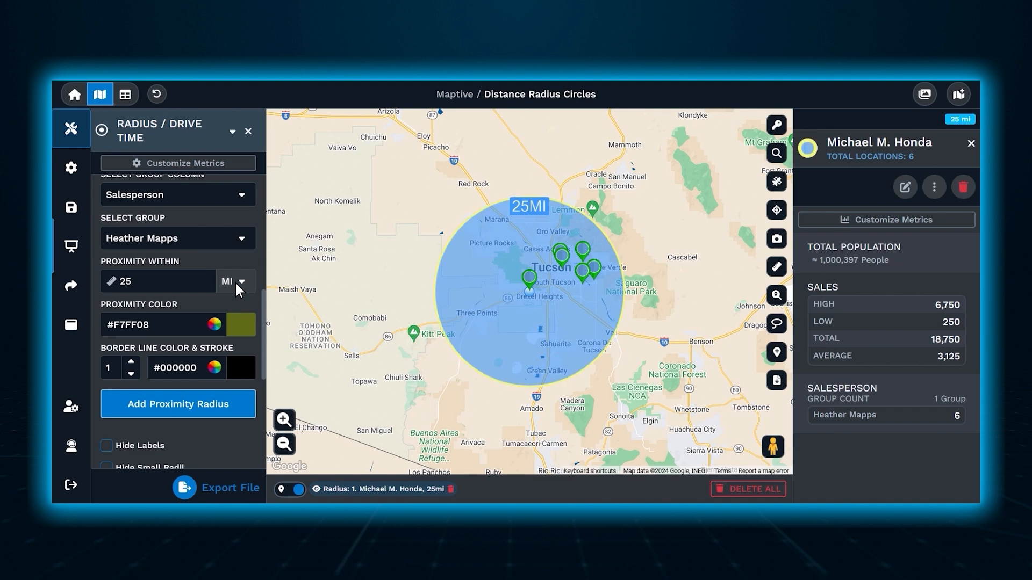
# Add a 25-mile proximity radius around the locations of the chosen salesperson group.
pyautogui.click(284, 444)
pyautogui.click(281, 440)
pyautogui.click(281, 441)
pyautogui.click(281, 441)
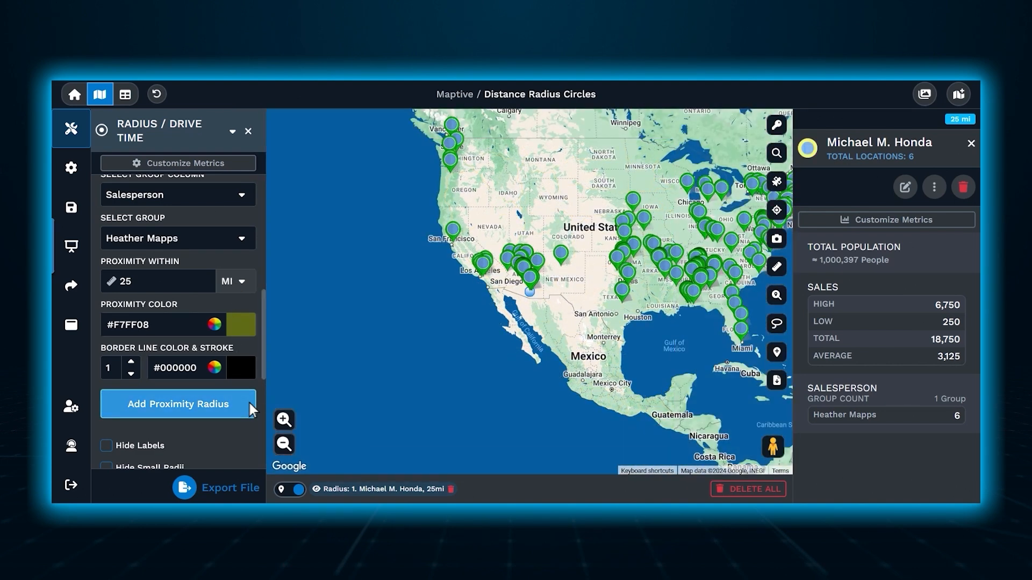
pyautogui.click(243, 402)
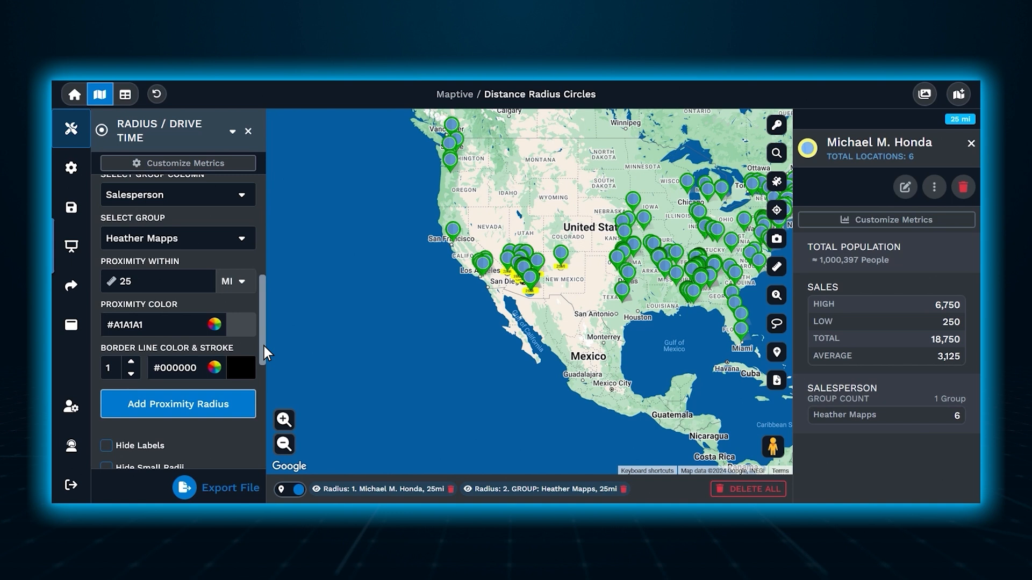
# Delete the salesperson group's 25-mile radius from the selected proximities.
pyautogui.scroll(-2, 264, 346)
pyautogui.scroll(-1, 262, 412)
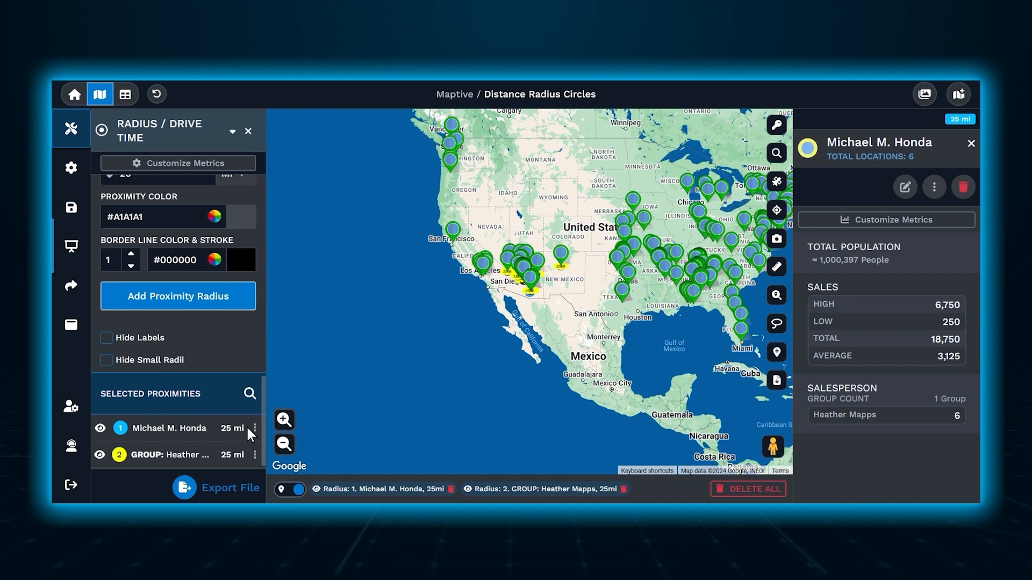
pyautogui.click(255, 453)
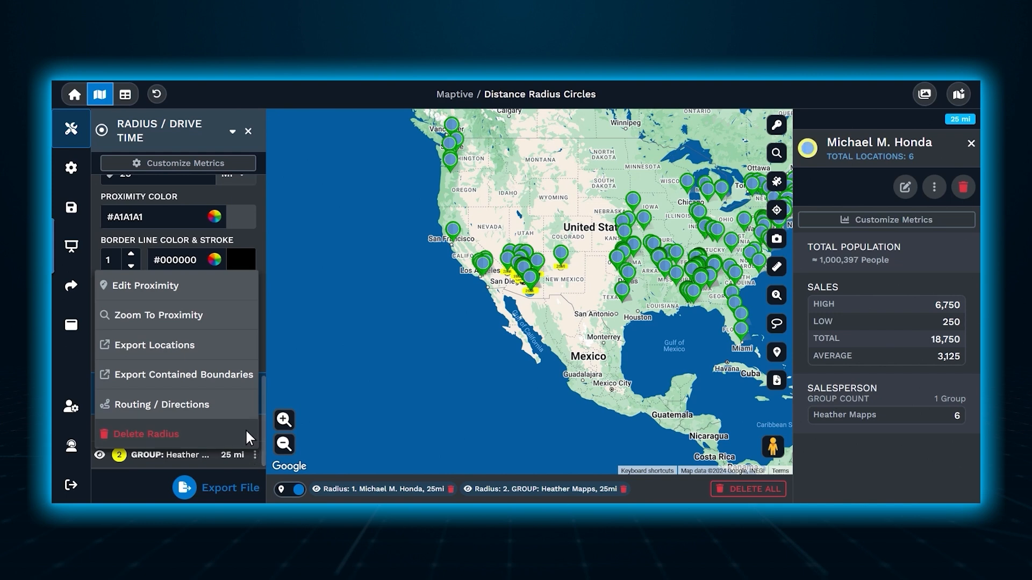
pyautogui.click(250, 433)
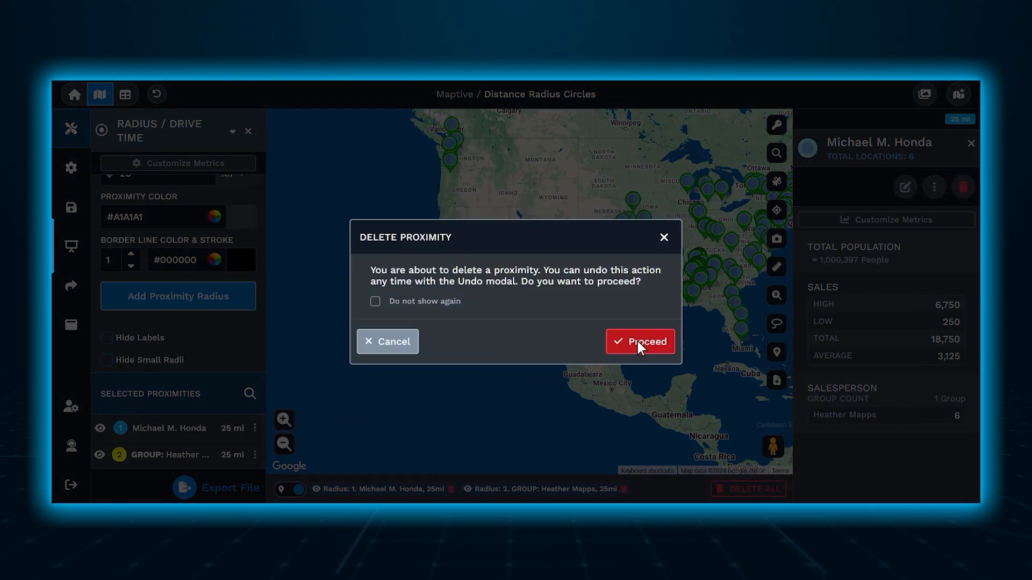
pyautogui.click(637, 342)
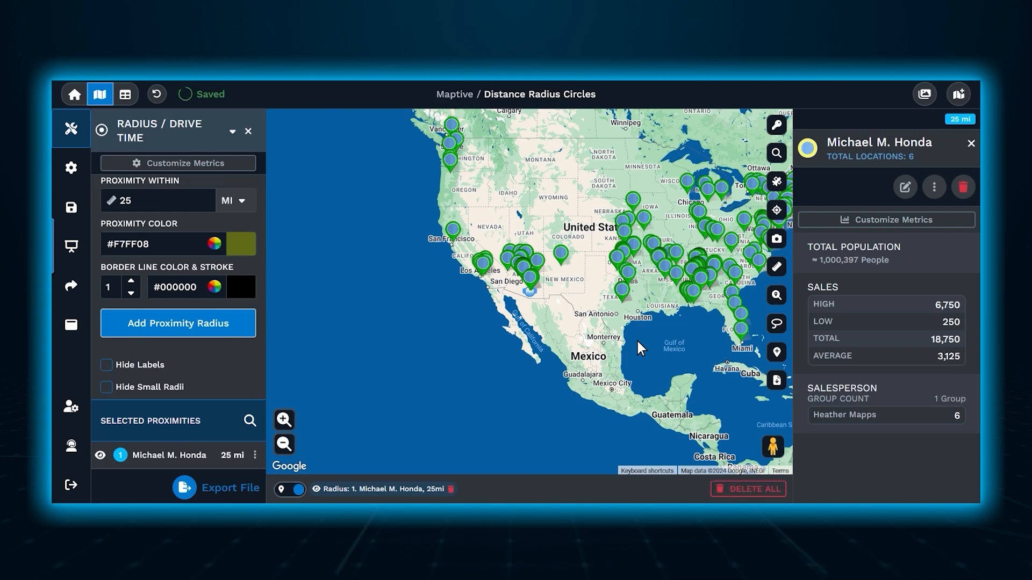